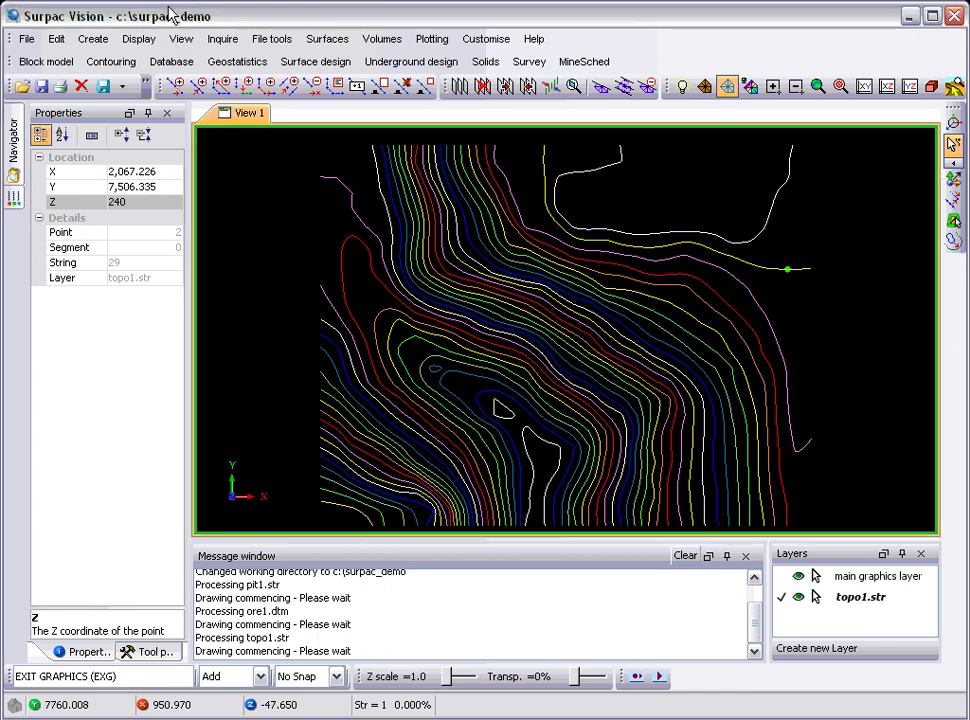
- Browse the editing commands without choosing one, then set select mode to Point/Triangle
left_click(58, 39)
mouse_move(90, 62)
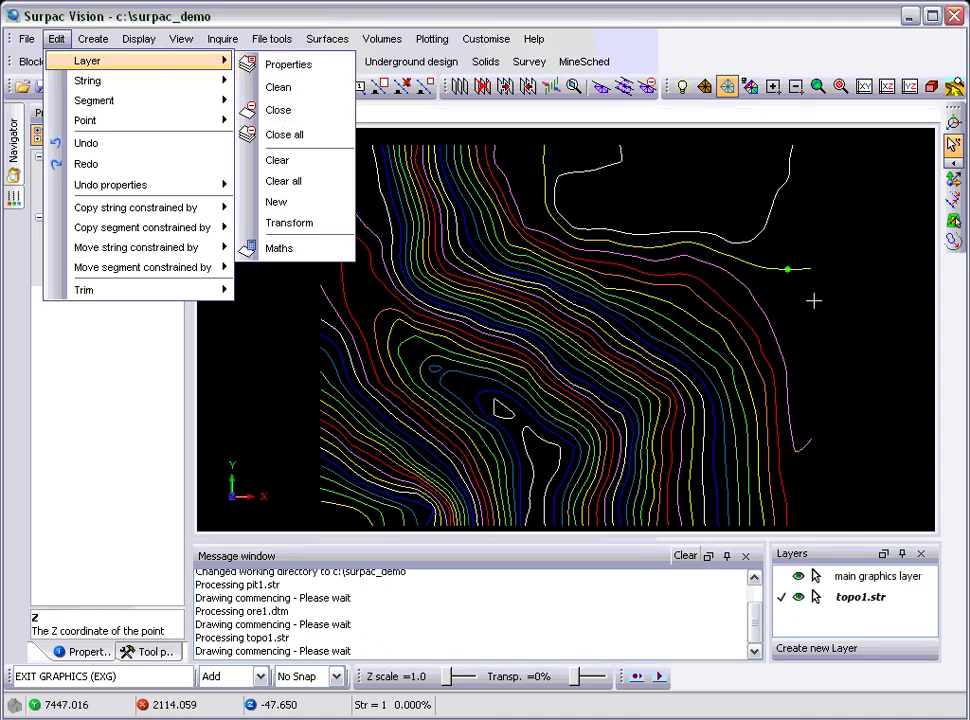
left_click(789, 175)
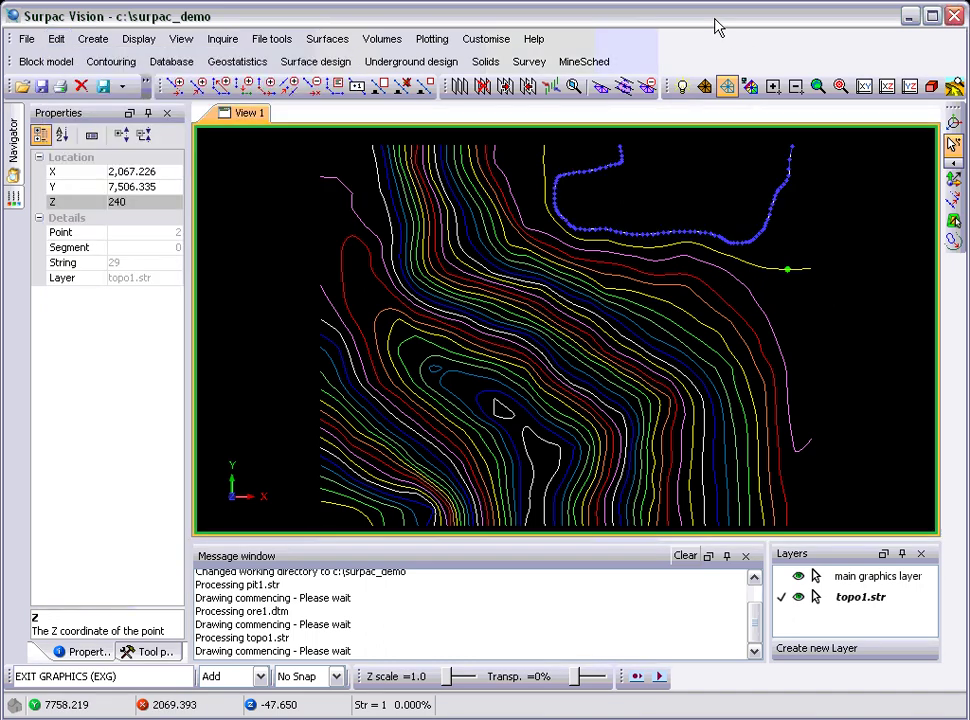
left_click(772, 88)
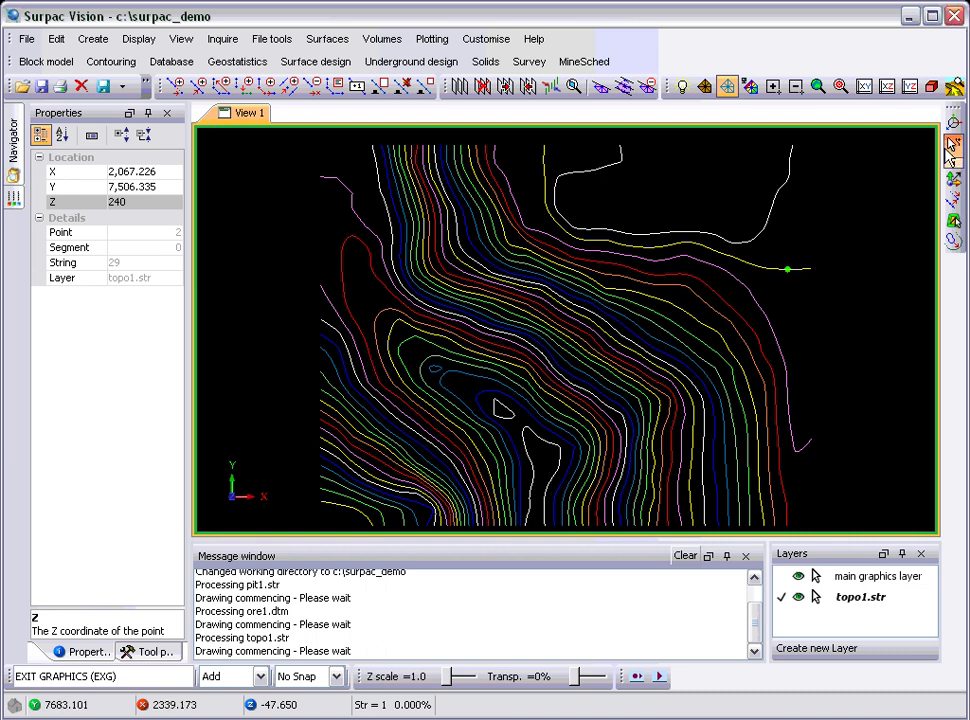
left_click(953, 150)
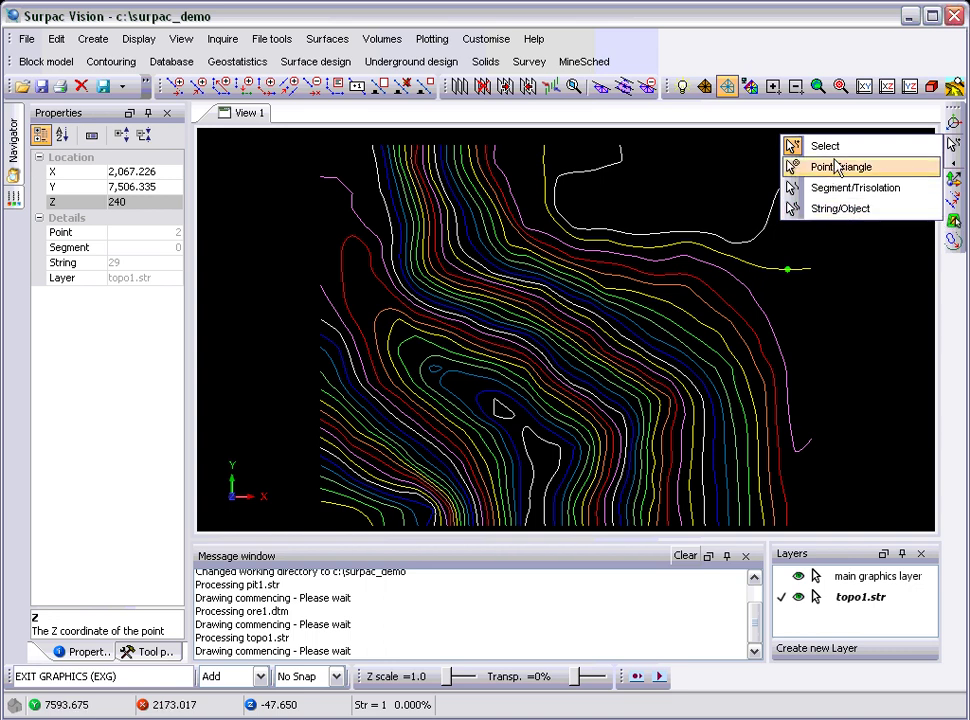
left_click(862, 266)
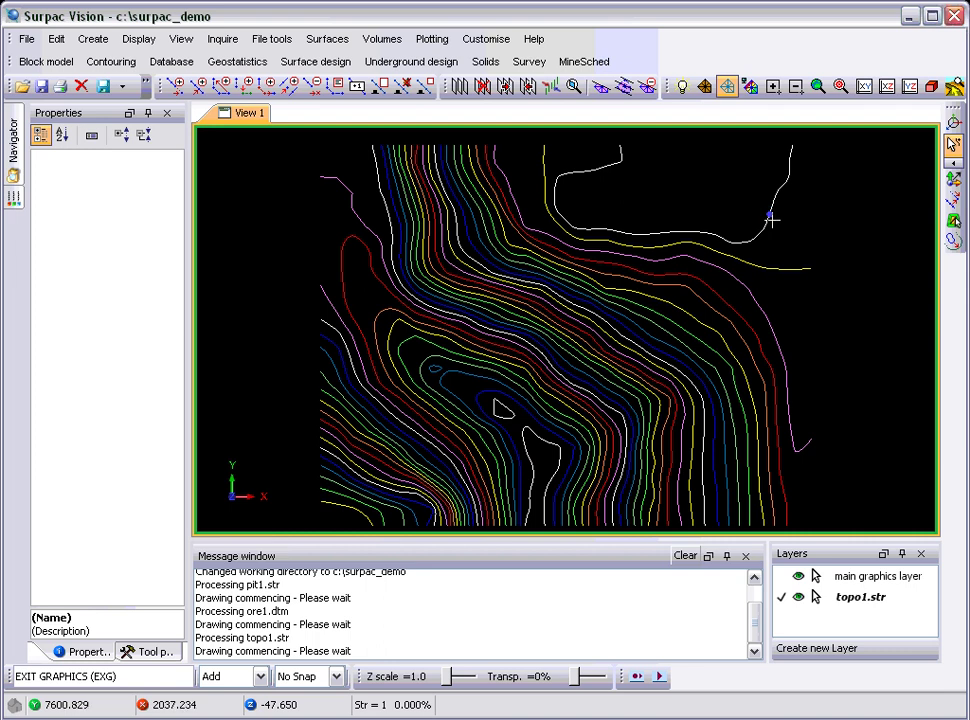
- Zoom and rotate the contours back to plan view, then pick point 17 on string 30
scroll(750, 238, "up", 2)
scroll(750, 236, "up", 2)
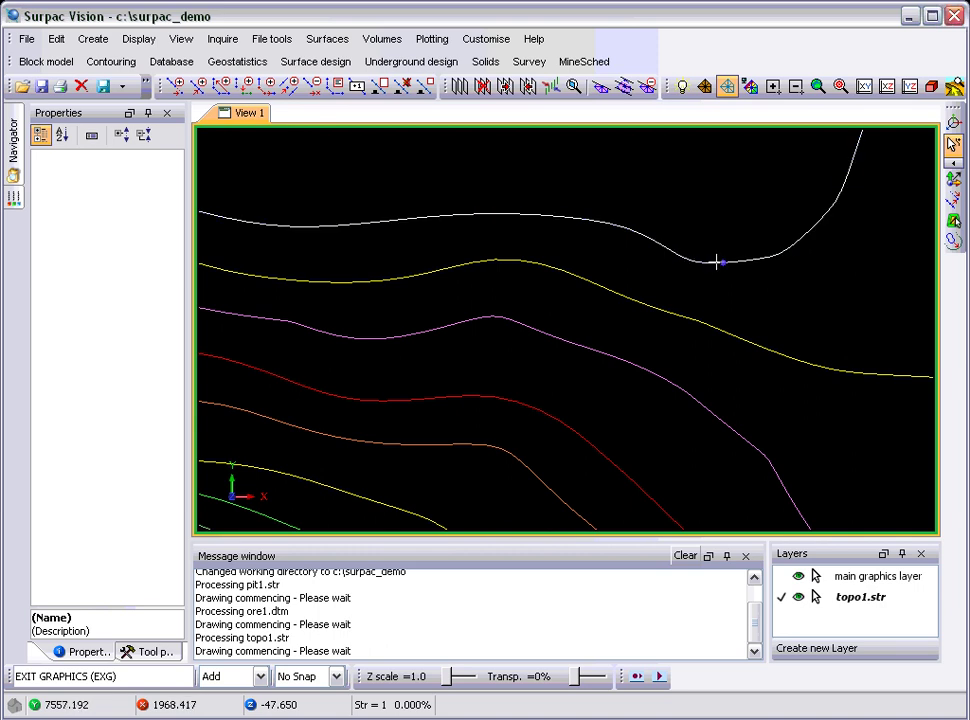
left_click_drag(803, 236, 712, 258)
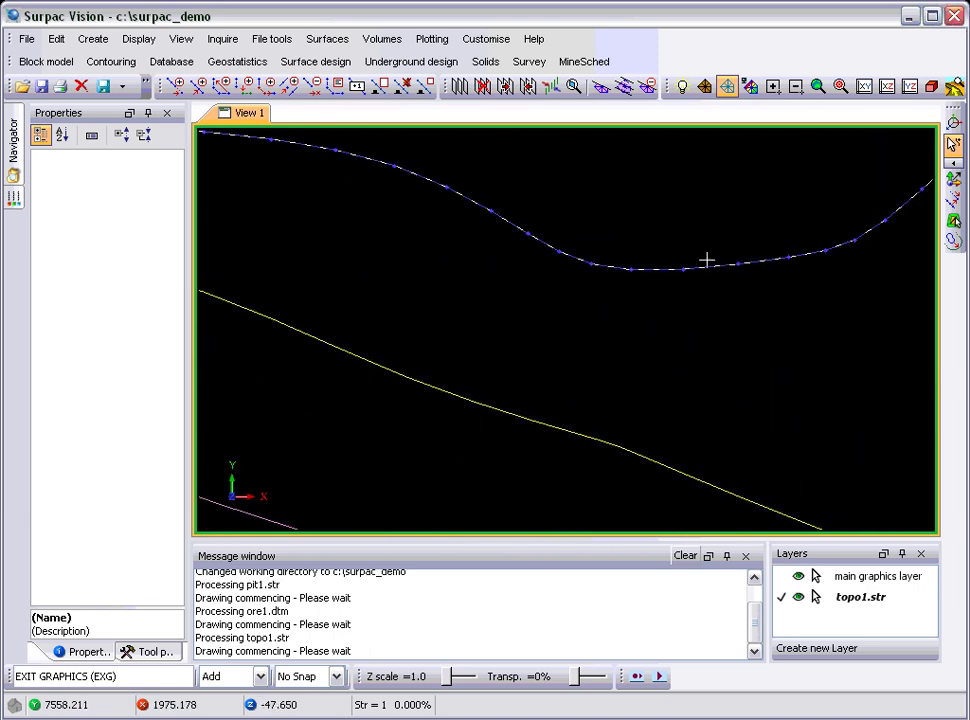
left_click_drag(706, 260, 578, 240)
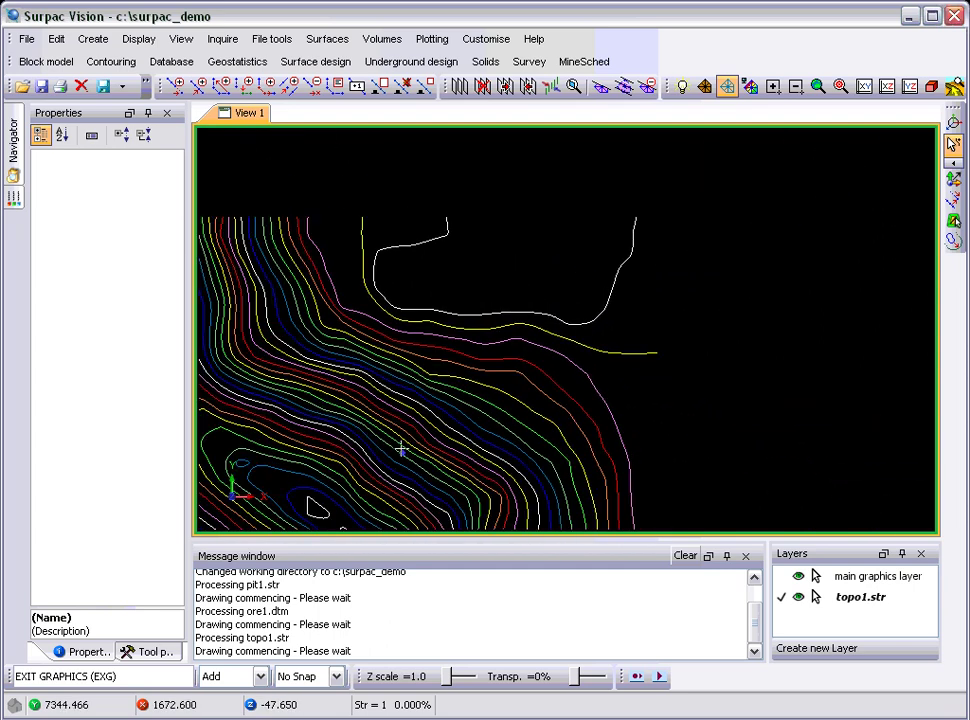
scroll(440, 436, "down", 2)
scroll(465, 433, "up", 2)
scroll(640, 245, "up", 2)
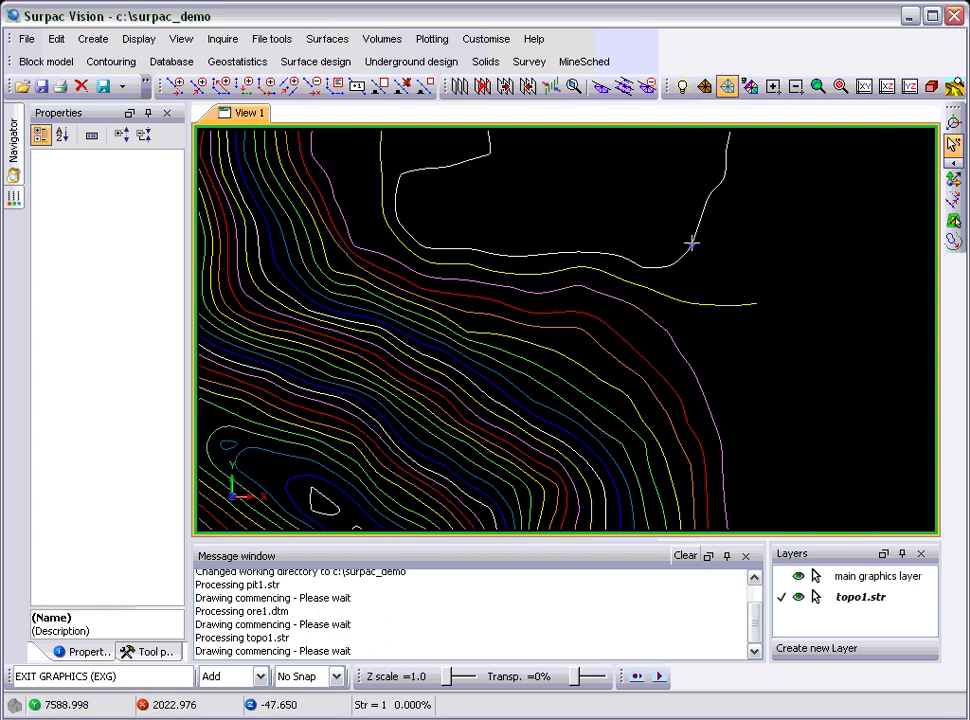
left_click(694, 246)
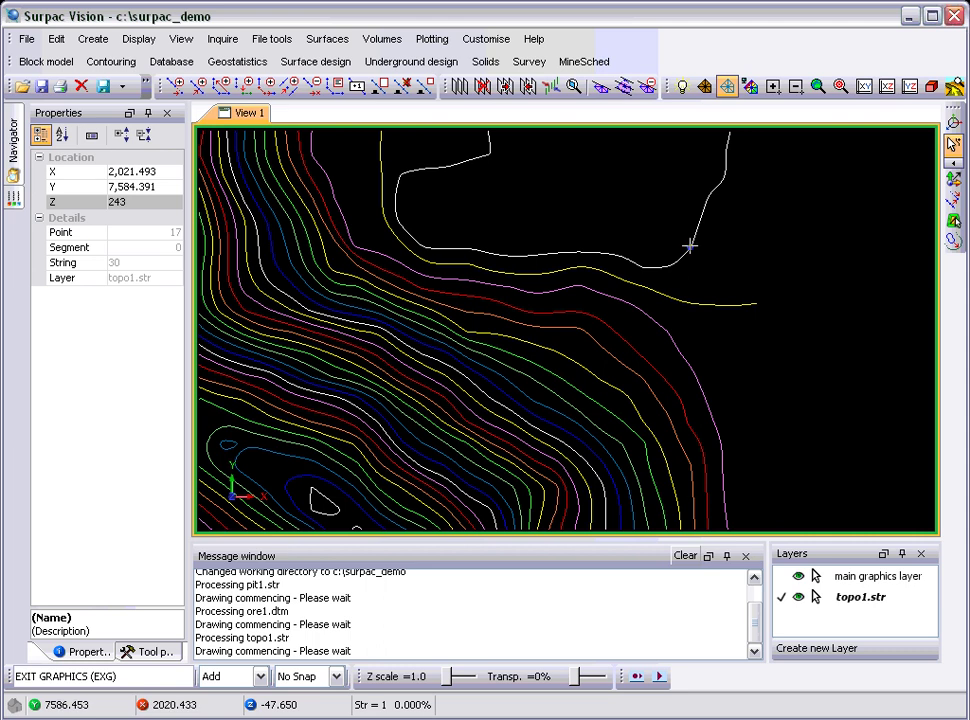
- Expand the picked point to its whole segment via Select segments, then review the segment options
right_click(690, 246)
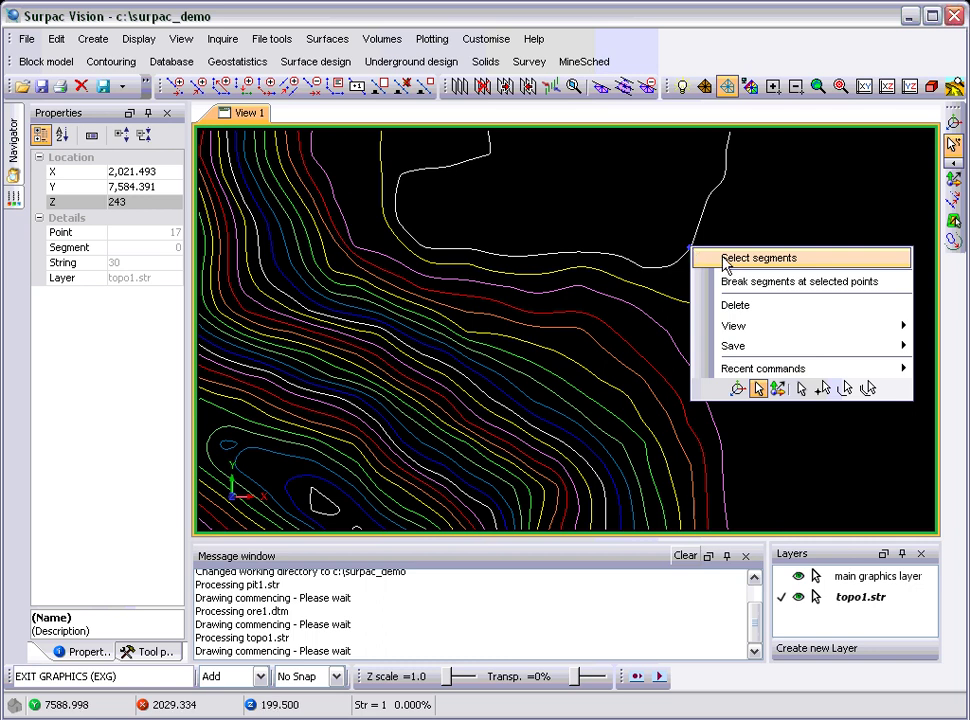
left_click(725, 262)
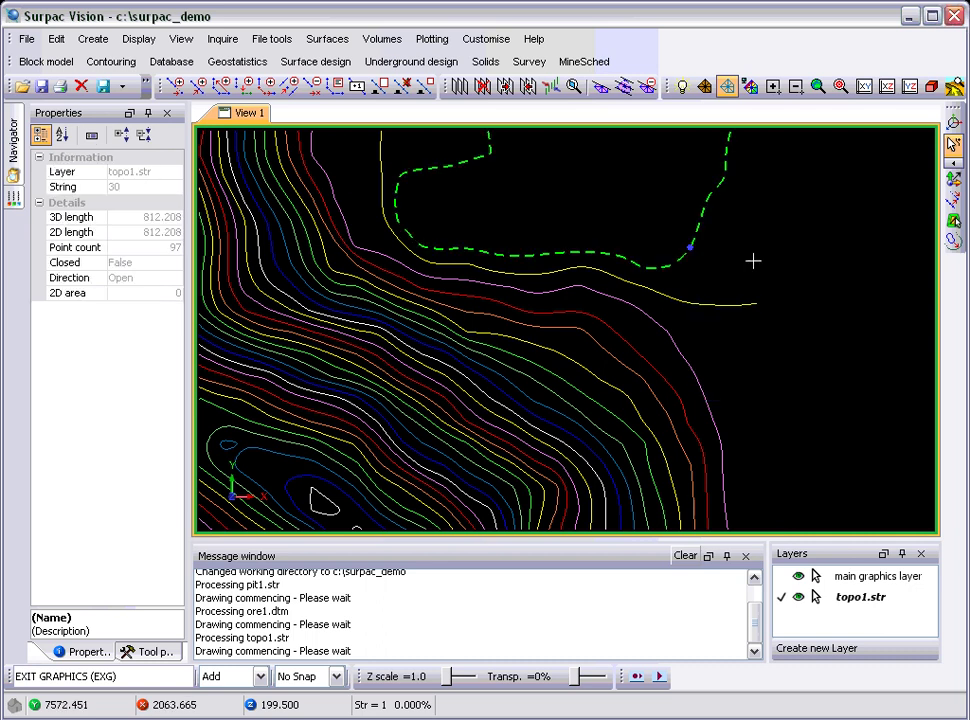
right_click(680, 259)
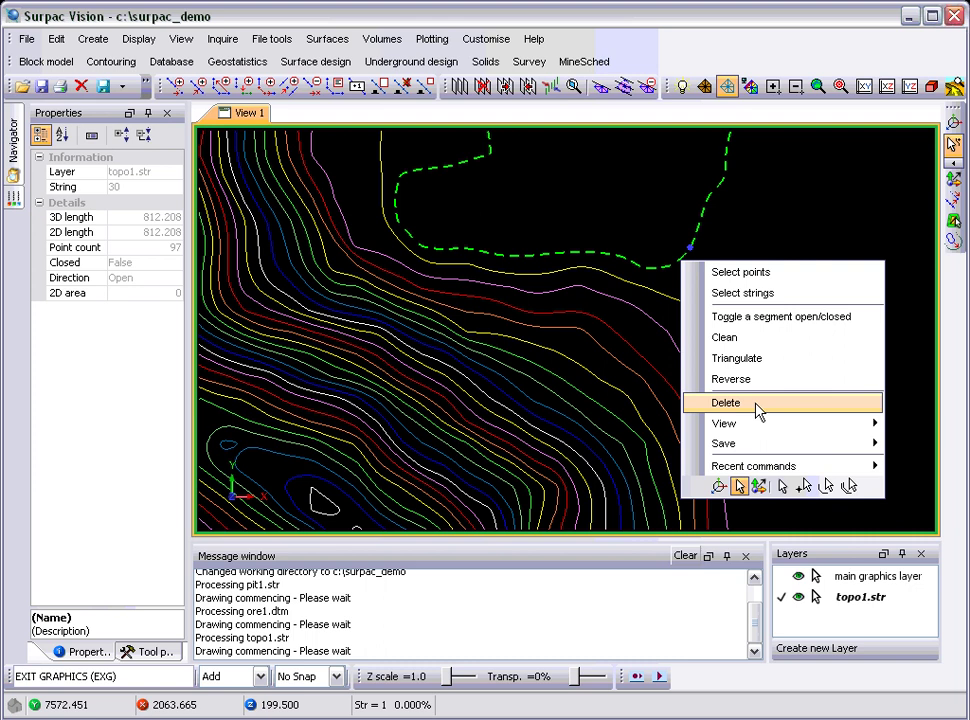
mouse_move(765, 432)
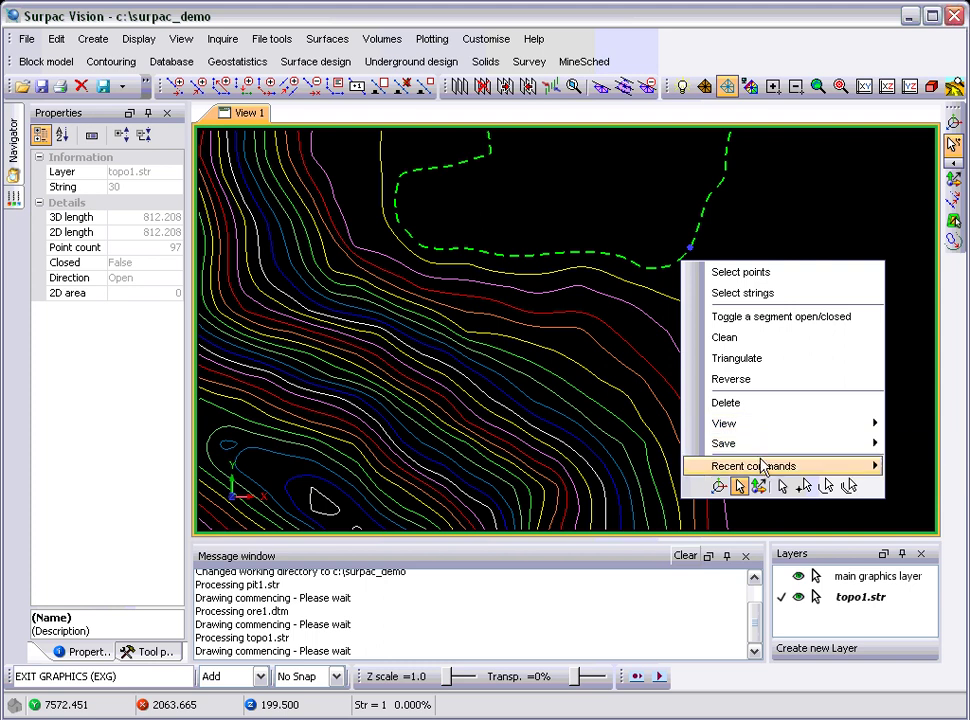
mouse_move(763, 470)
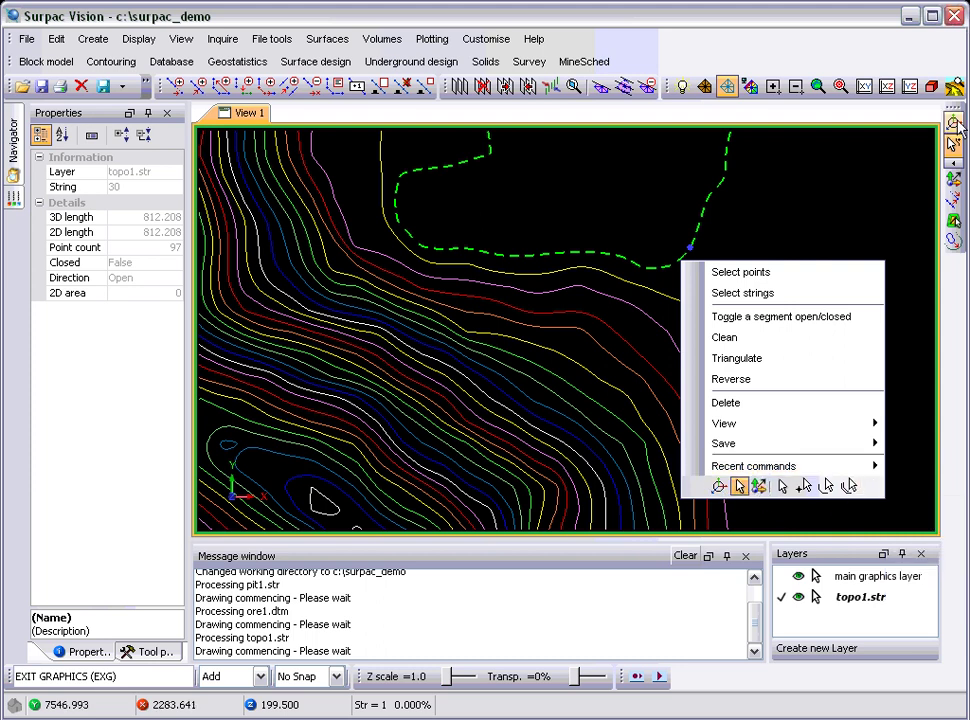
- Switch select mode to Segment/Triangulation and pick contour string 27 curving down the right
left_click(795, 225)
left_click(701, 219)
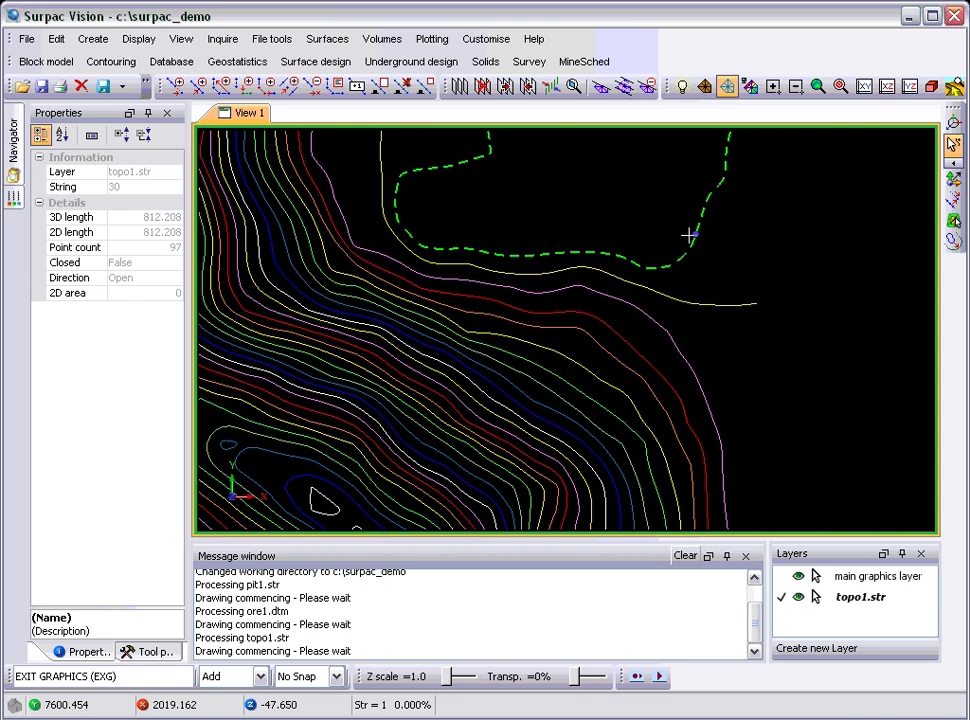
left_click(650, 263)
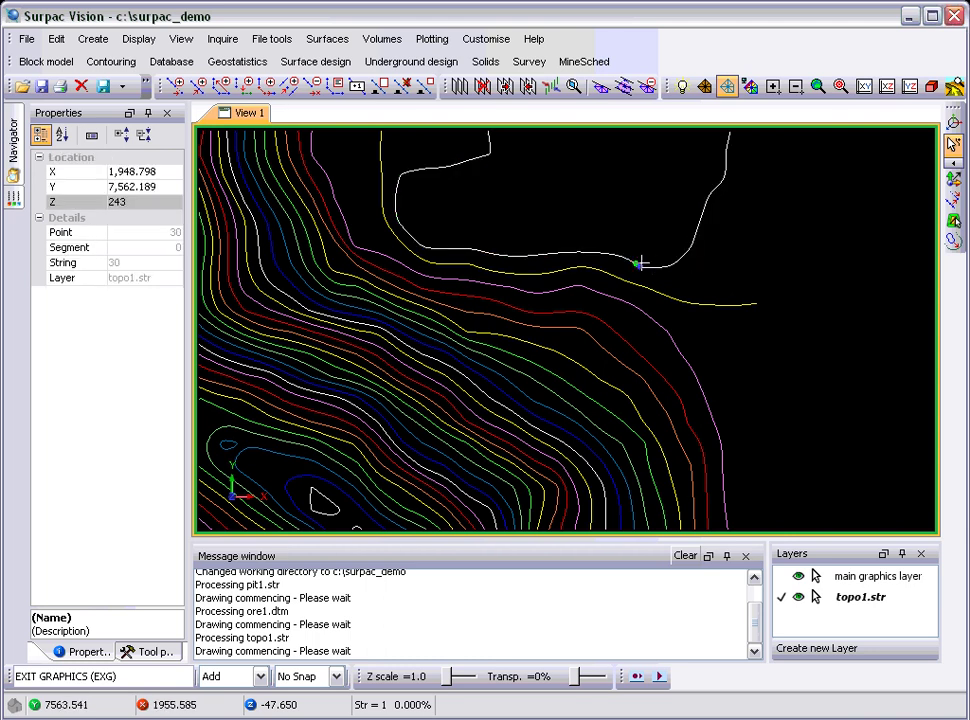
left_click(953, 165)
left_click(875, 188)
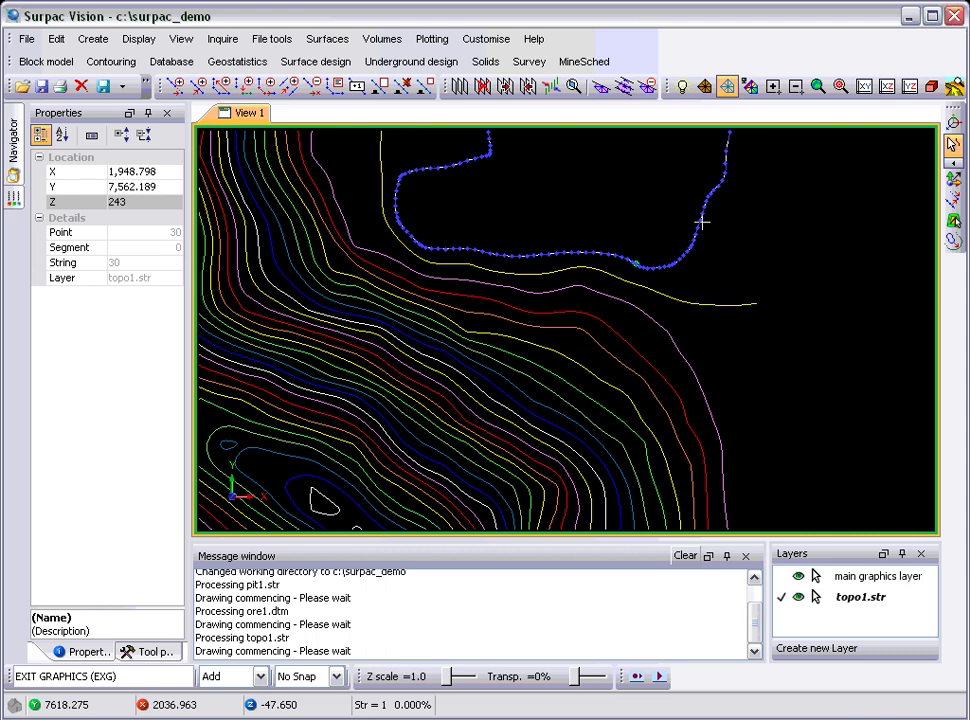
left_click(652, 353)
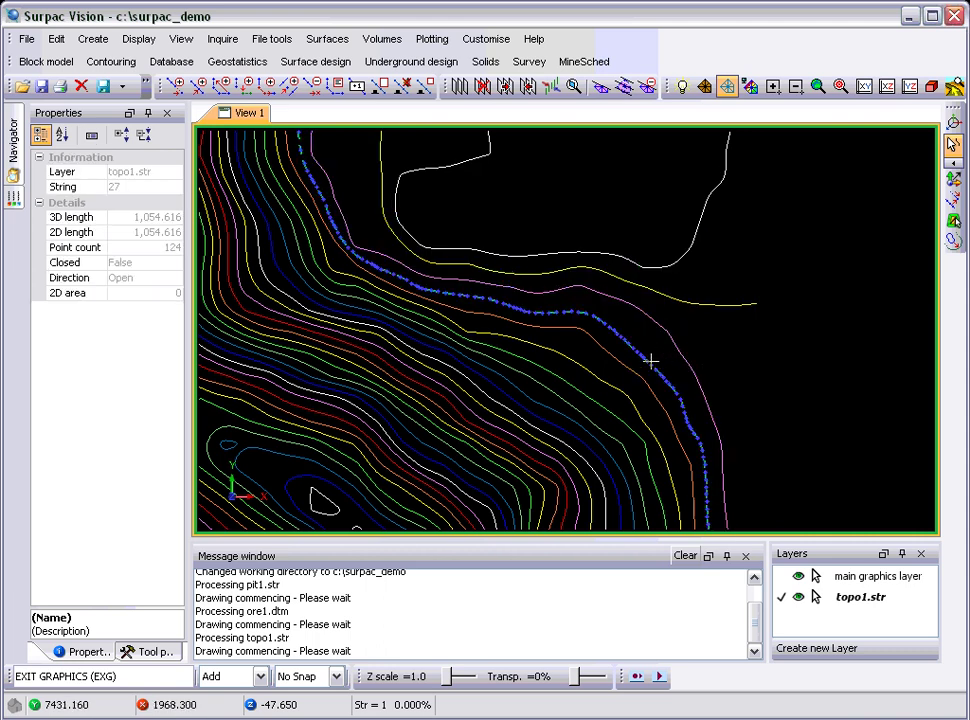
scroll(745, 329, "down", 2)
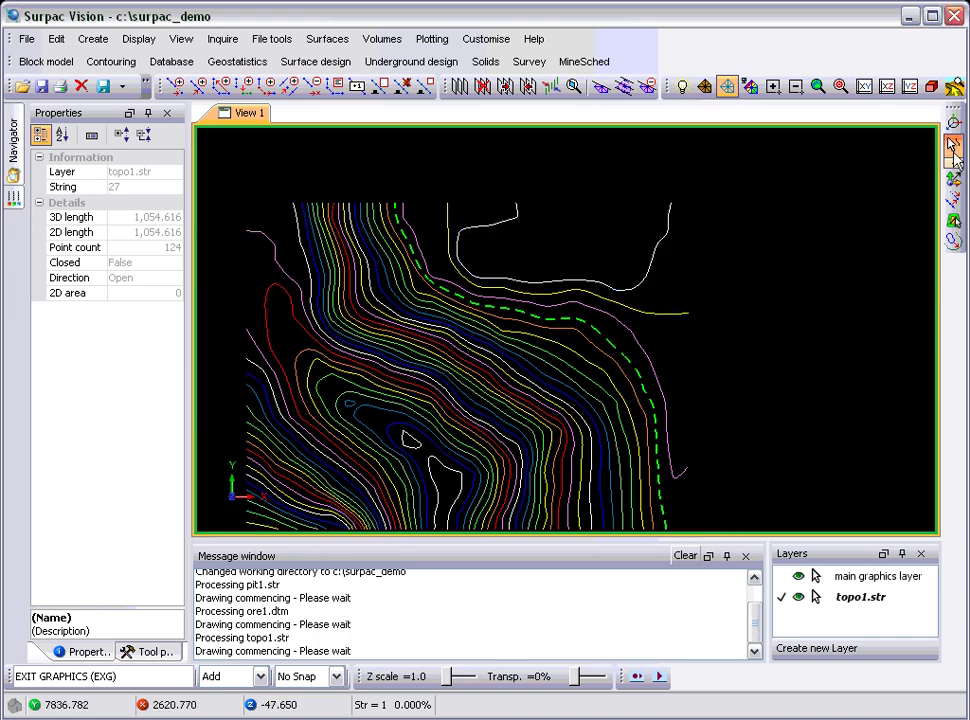
- Return to general select mode and box-select points at both ends of string 30
left_click(955, 170)
left_click(901, 145)
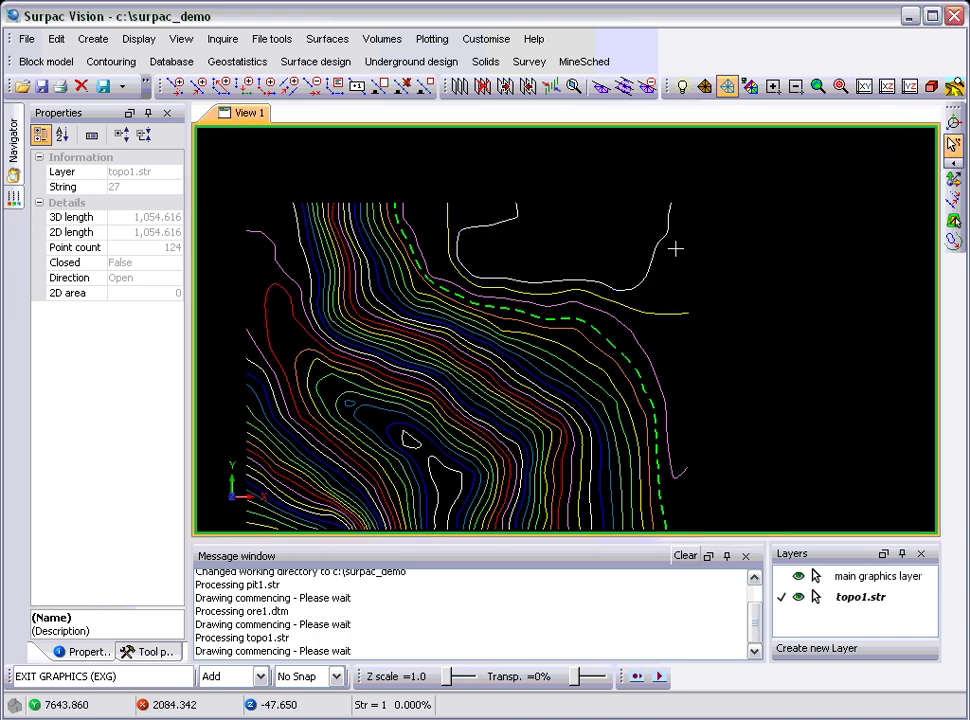
left_click_drag(636, 192, 690, 268)
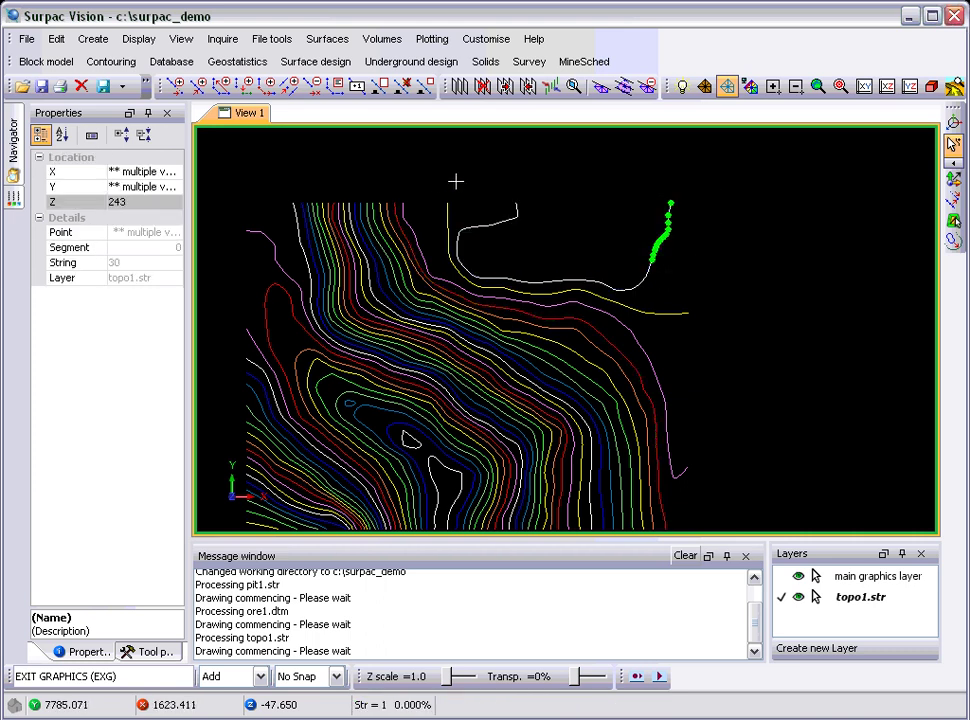
left_click_drag(420, 178, 553, 241)
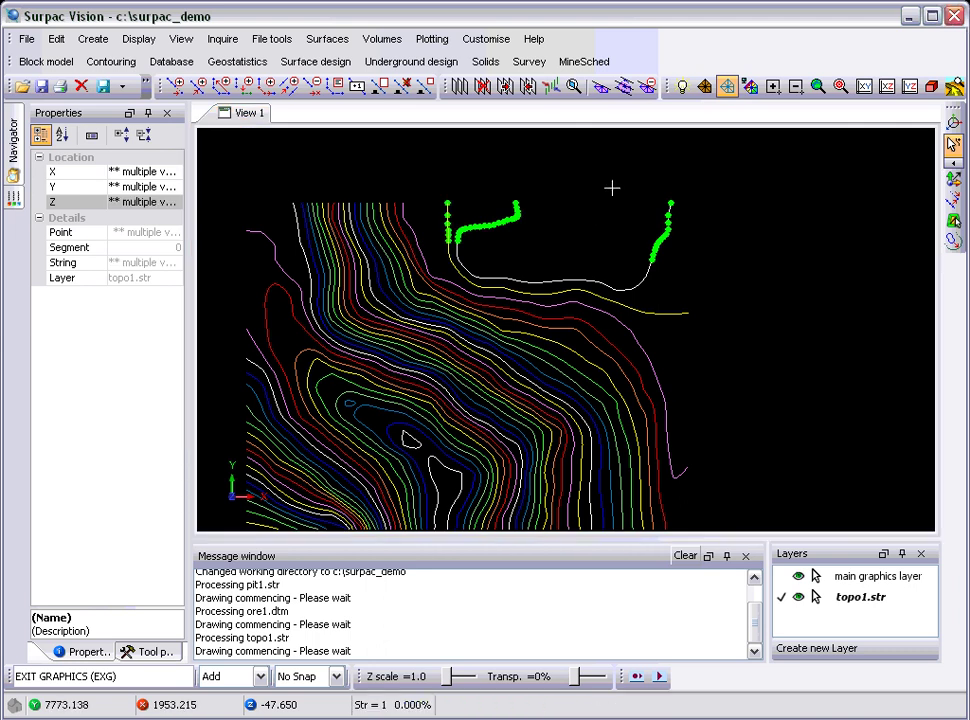
left_click_drag(614, 187, 693, 258)
left_click_drag(618, 190, 700, 264)
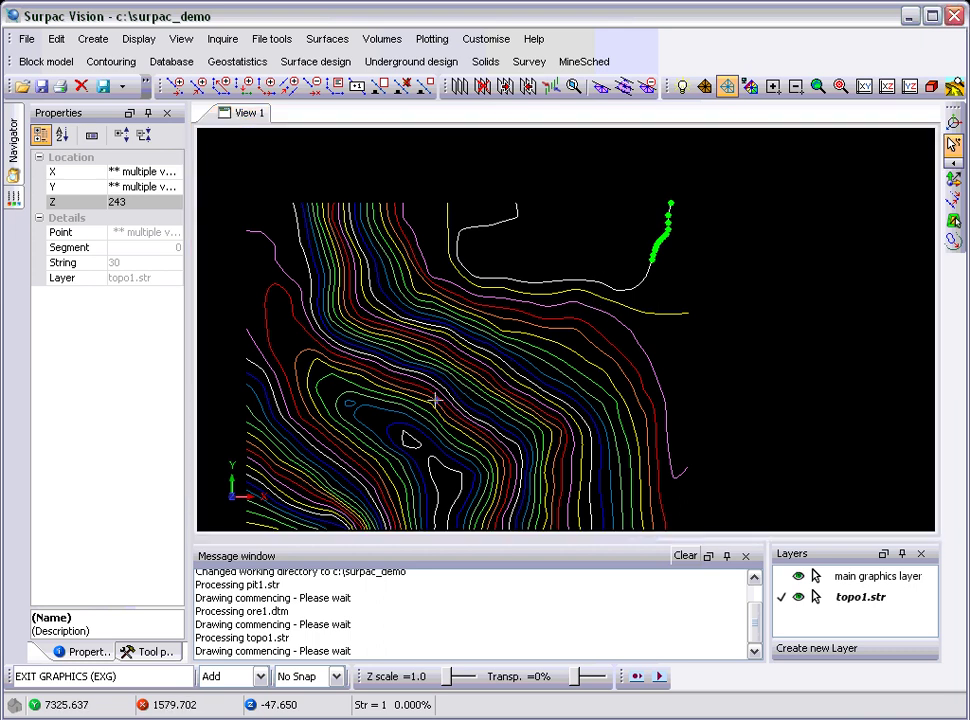
- Orbit and zoom the contours into a tilted perspective around the upper strings
middle_click_drag(435, 400, 520, 262)
scroll(500, 216, "up", 5)
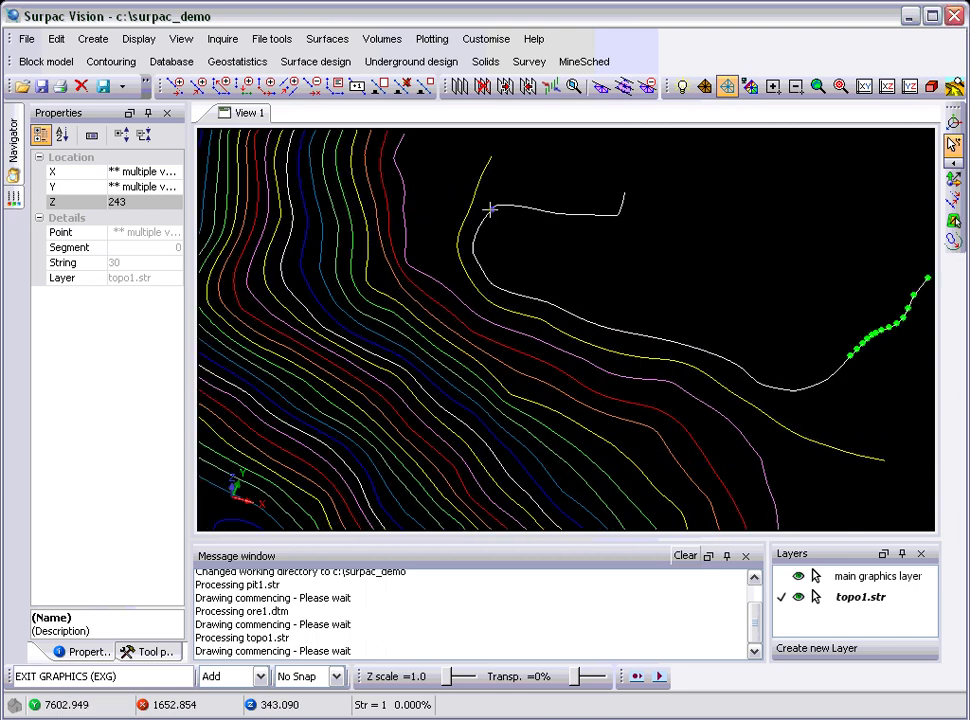
scroll(492, 208, "down", 2)
middle_click_drag(494, 208, 628, 297)
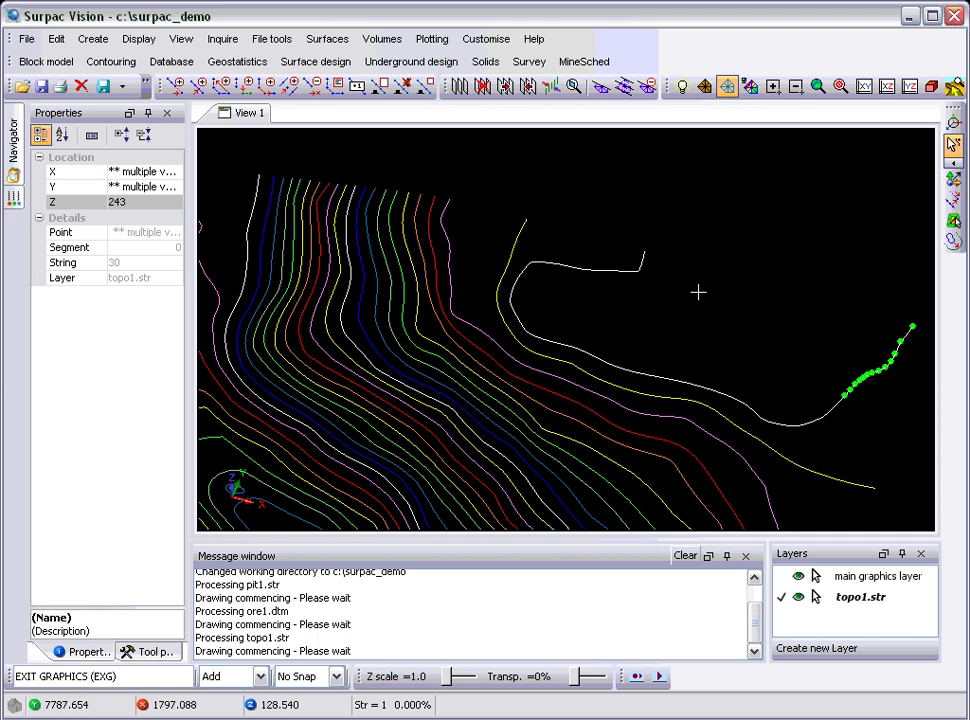
- Select point 86 on contour string 30 and bring its coordinates up in Properties
left_click(608, 271)
right_click(610, 272)
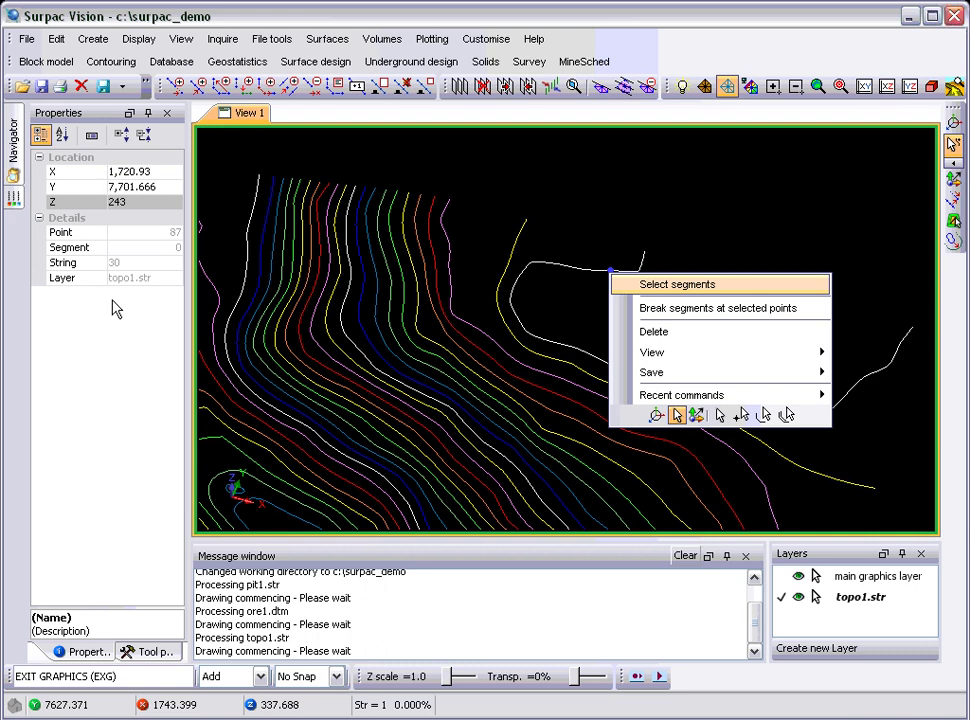
left_click(589, 283)
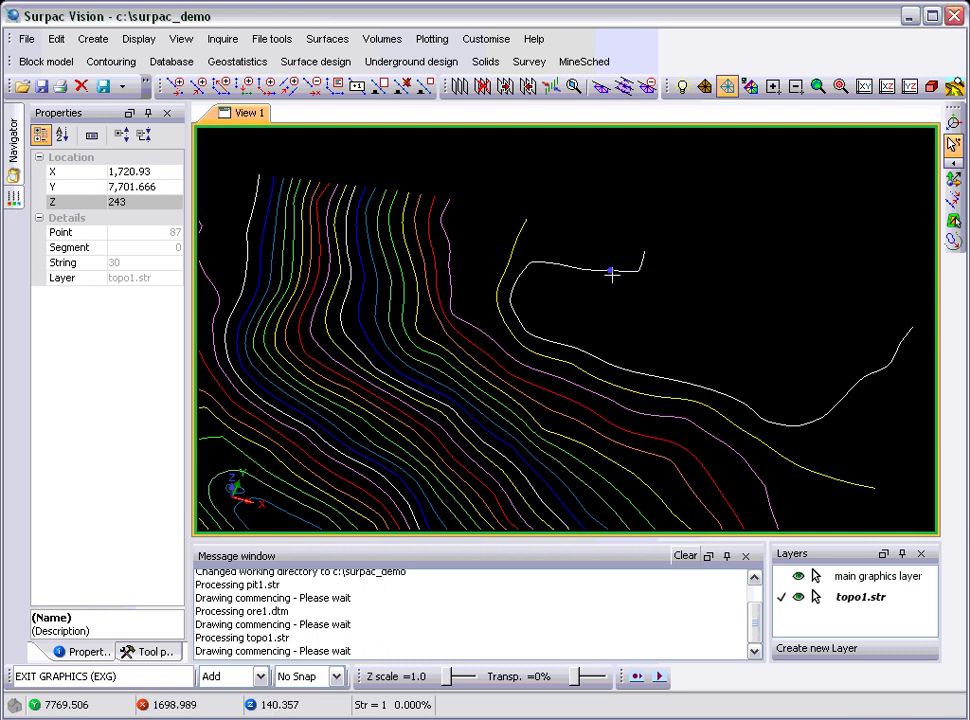
left_click(500, 267)
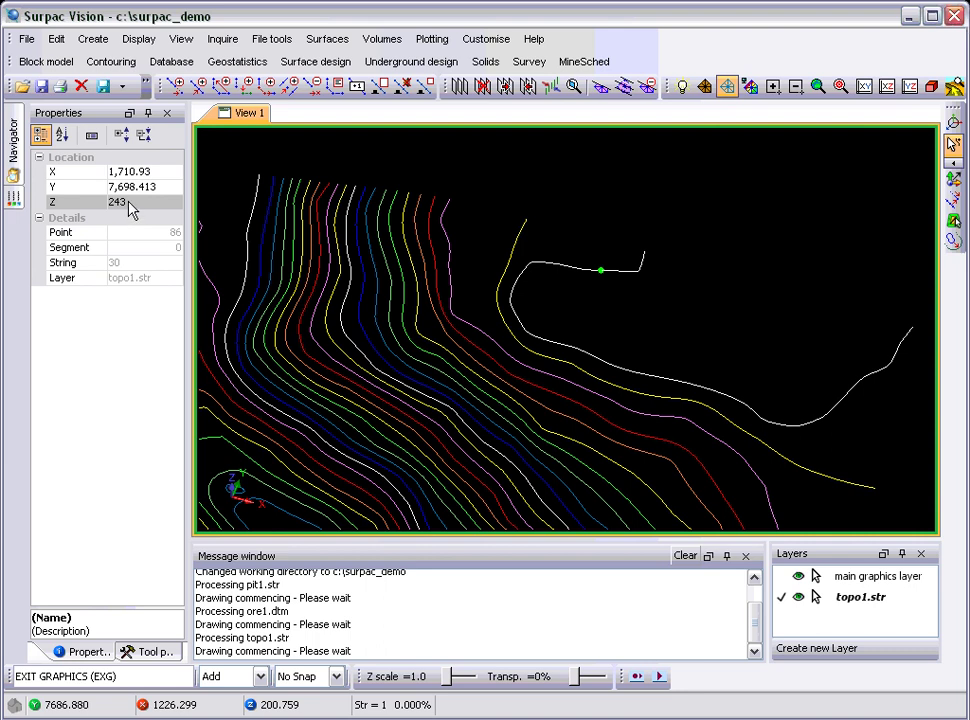
left_click(130, 205)
left_click(148, 202)
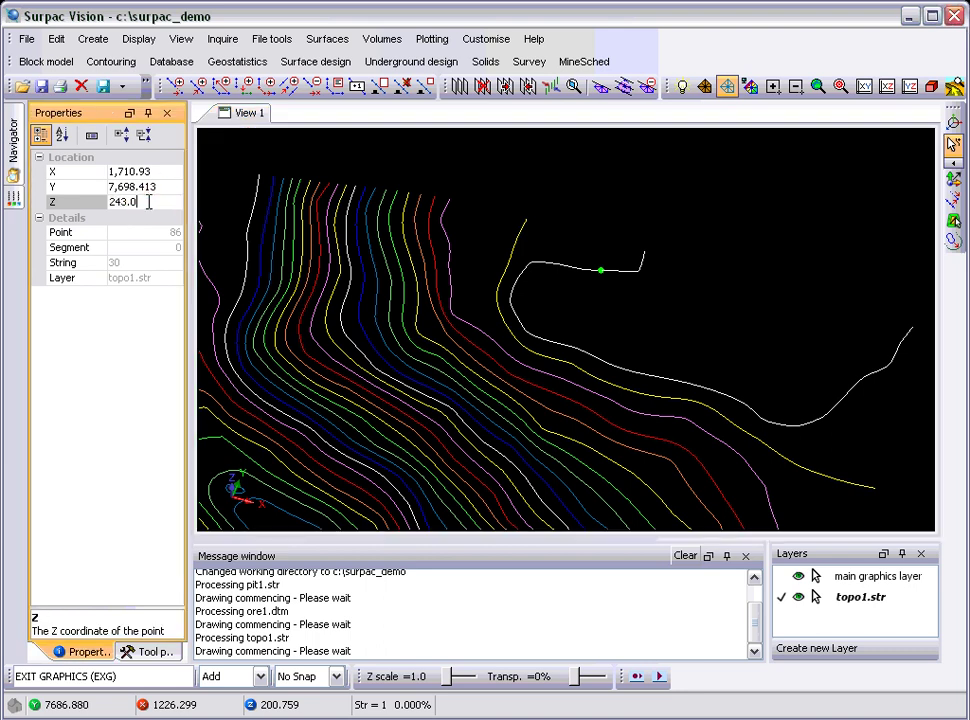
- Change point 86's Y coordinate to 7,700, then to 7,800
left_click(170, 187)
key("BackSpace")
key("BackSpace")
key("BackSpace")
key("BackSpace")
key("BackSpace")
key("BackSpace")
key("BackSpace")
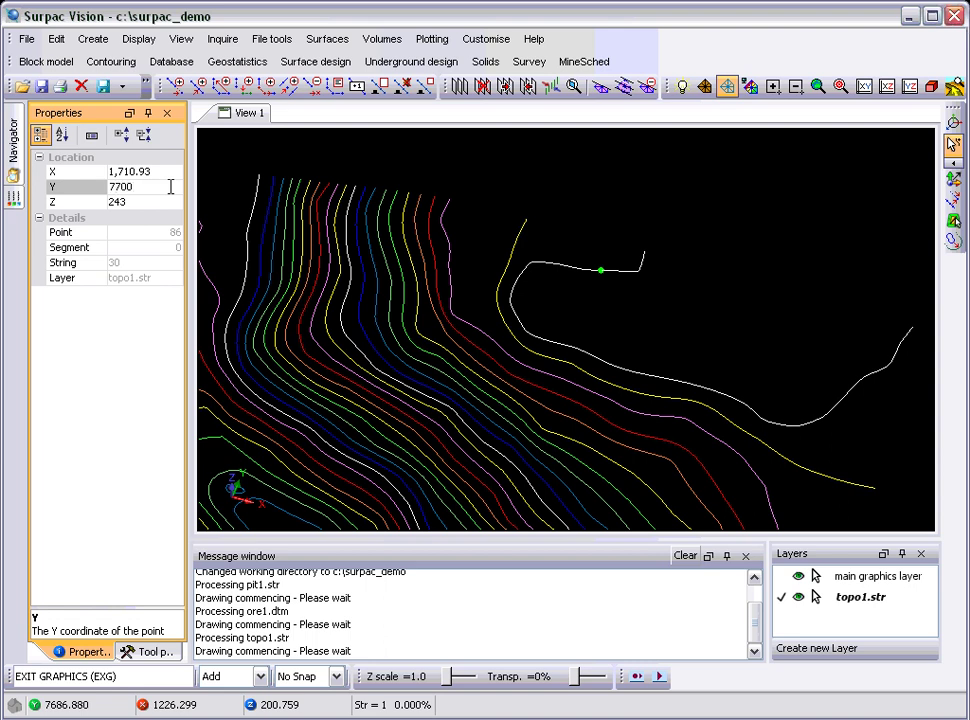
type("700")
key("Return")
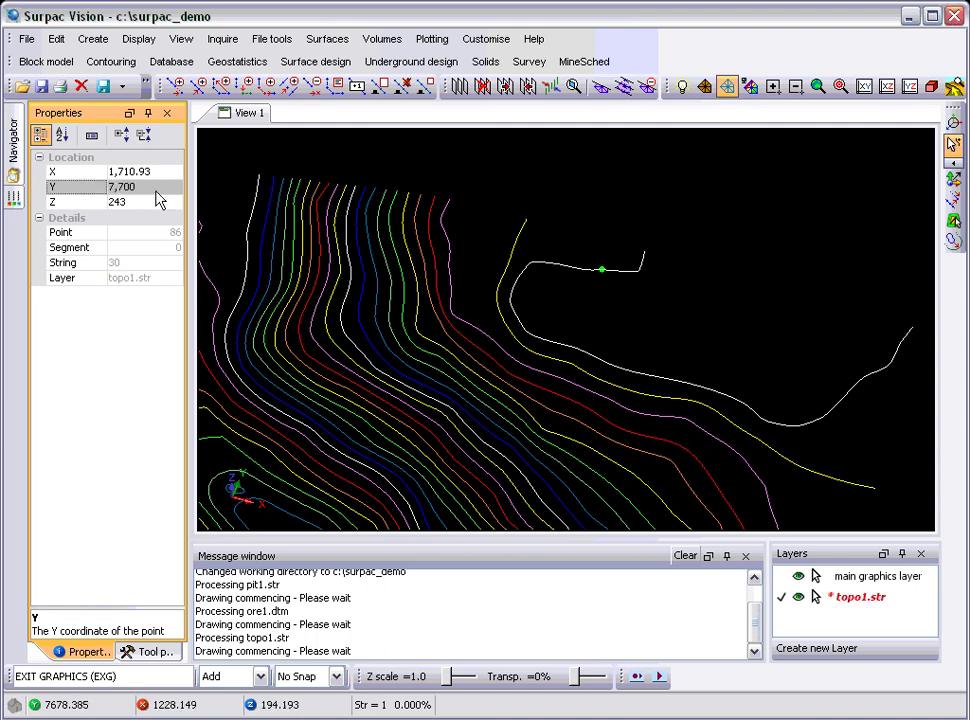
left_click(164, 187)
key("BackSpace")
key("BackSpace")
key("BackSpace")
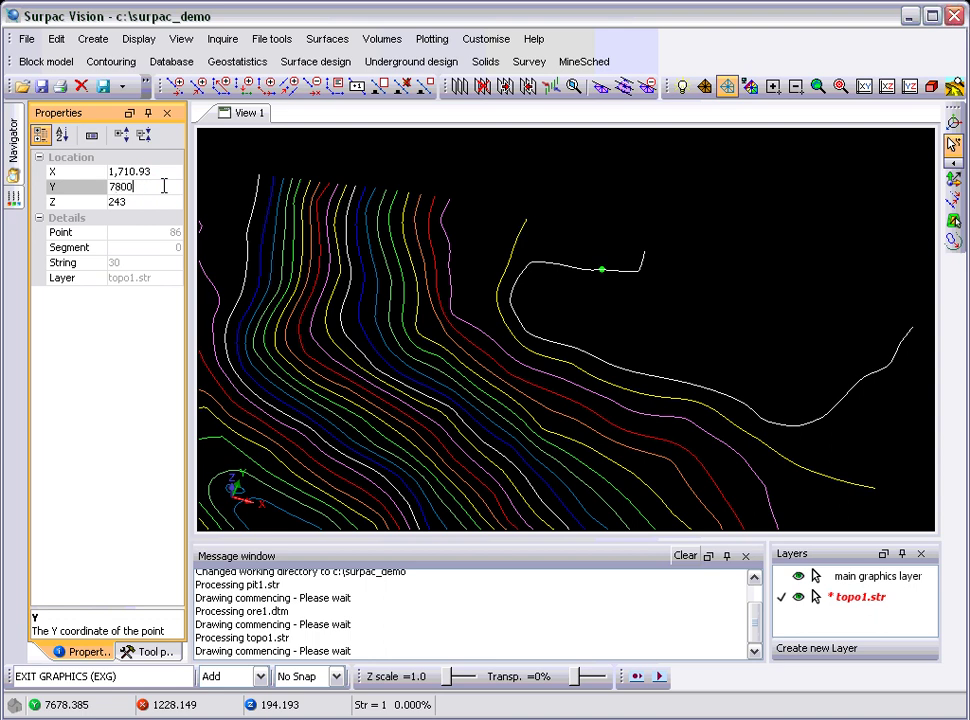
type("800")
key("Return")
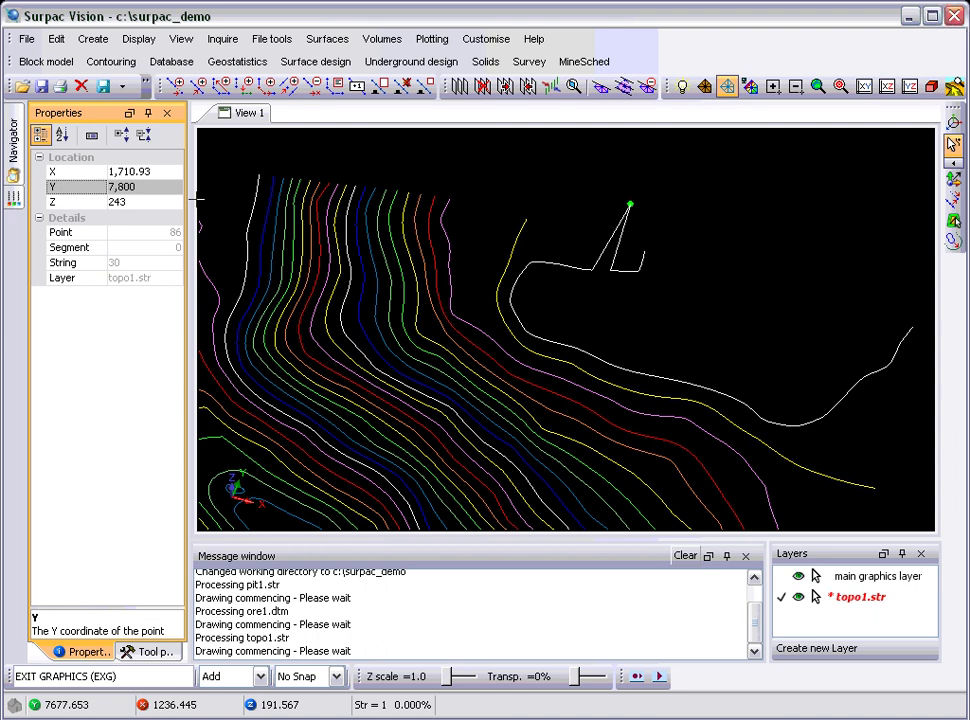
- Select every point of string 30 using Select segments then Select points
right_click(627, 272)
left_click(640, 282)
mouse_move(639, 278)
right_mouse_down()
mouse_move(654, 281)
mouse_move(628, 277)
right_mouse_up()
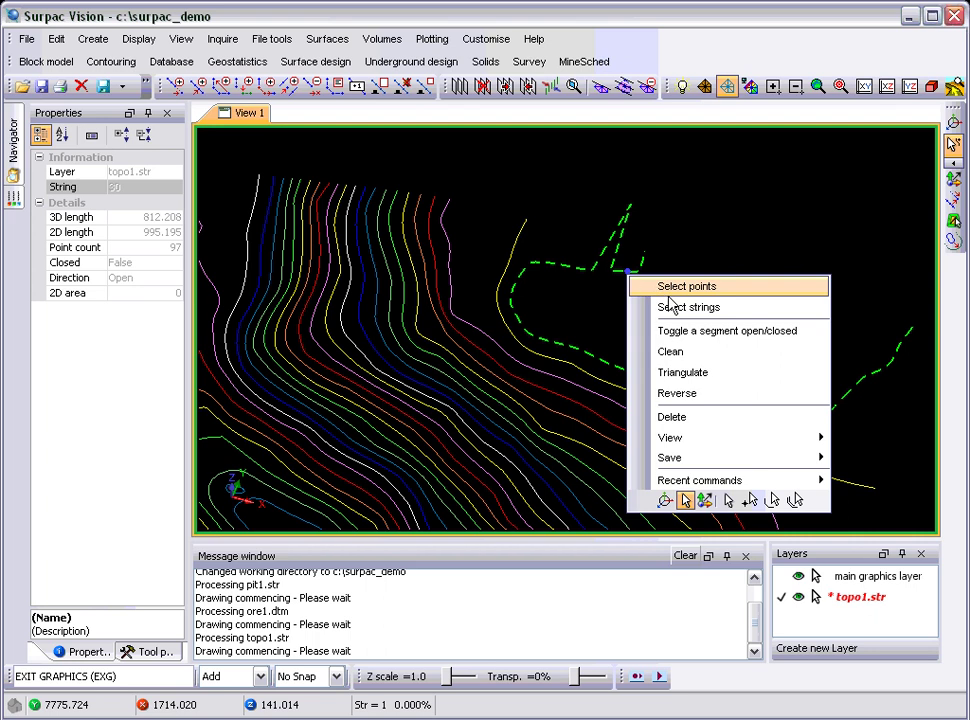
left_click(673, 287)
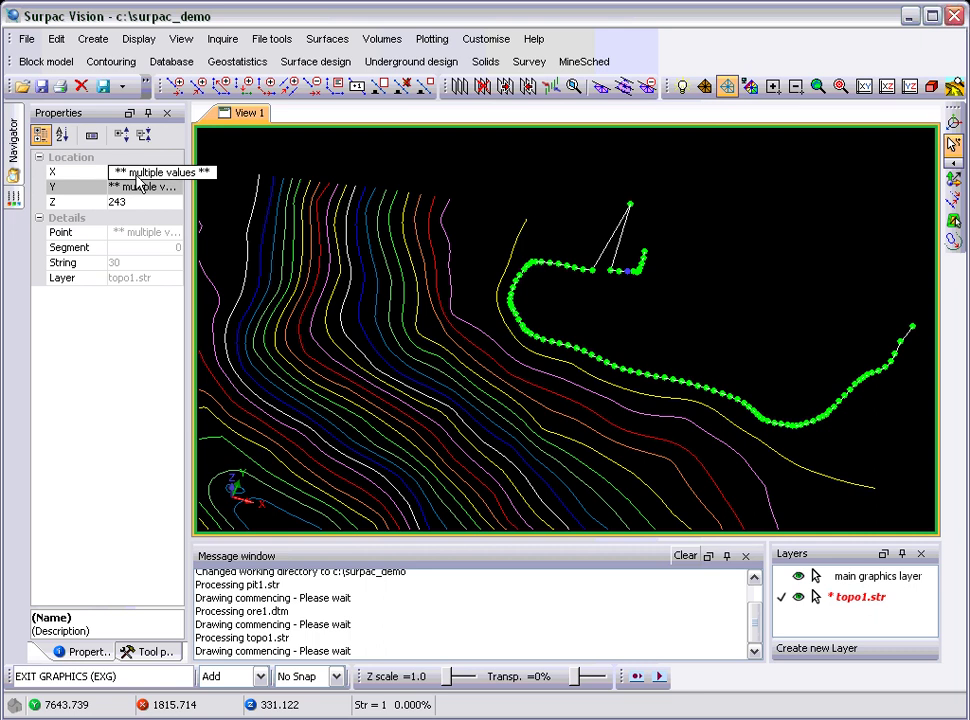
- Raise all selected points by z+20 to Z 263, then exit graphics
left_click(130, 203)
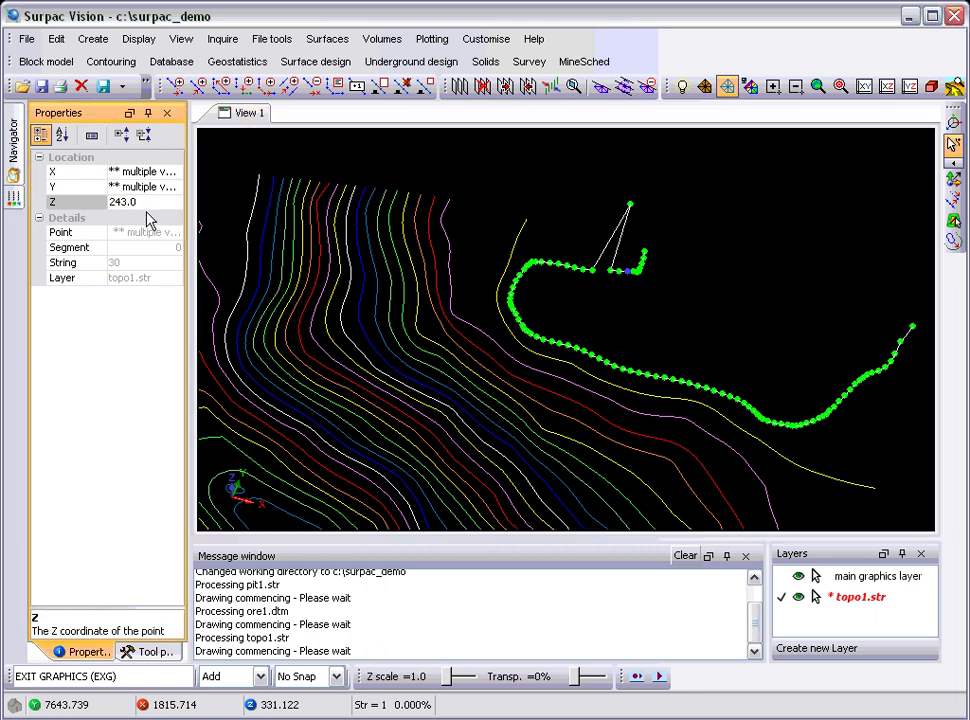
key("shift+Home")
type("z")
key("Return")
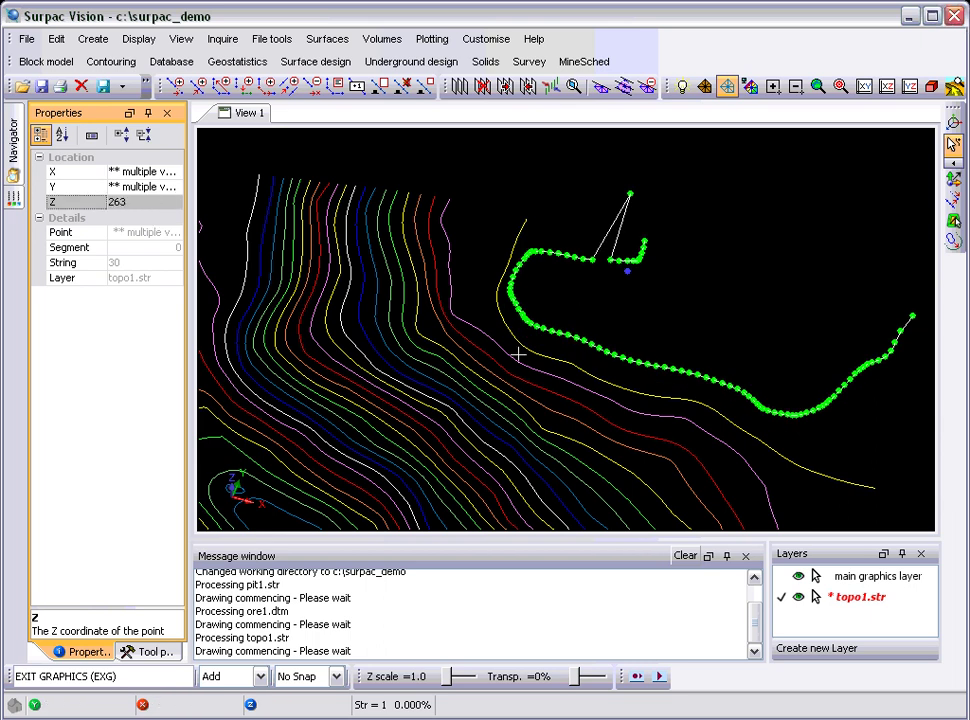
middle_click_drag(510, 362, 435, 400)
left_click(81, 86)
- Confirm clearing the graphics and load pit1.dtm from the Navigator into the view
left_click(618, 563)
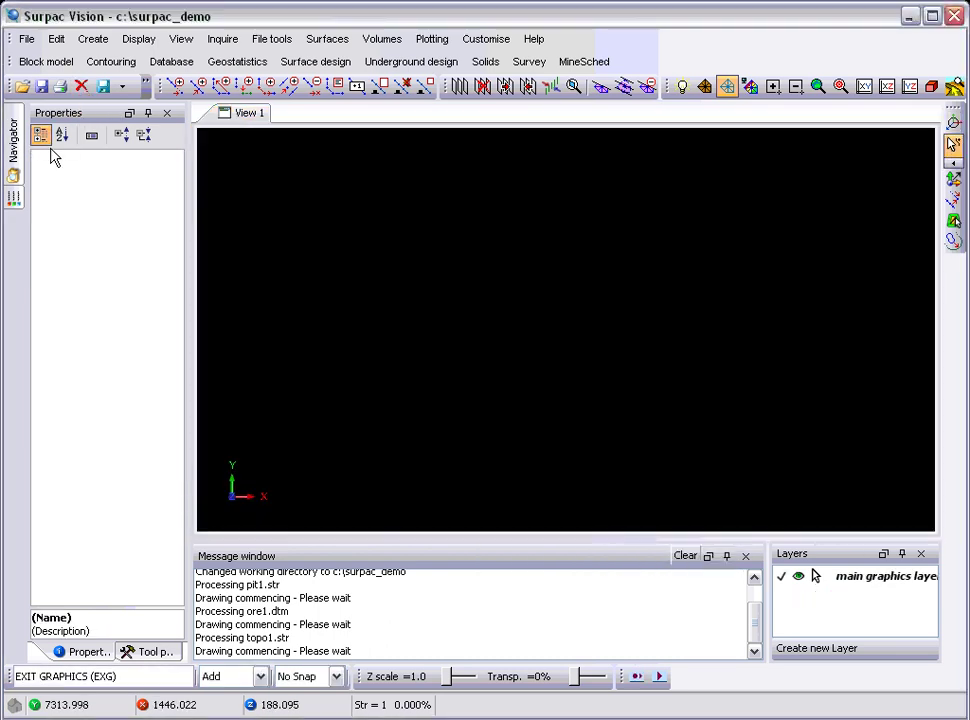
left_click(14, 128)
left_click(116, 189)
left_click_drag(116, 189, 379, 264)
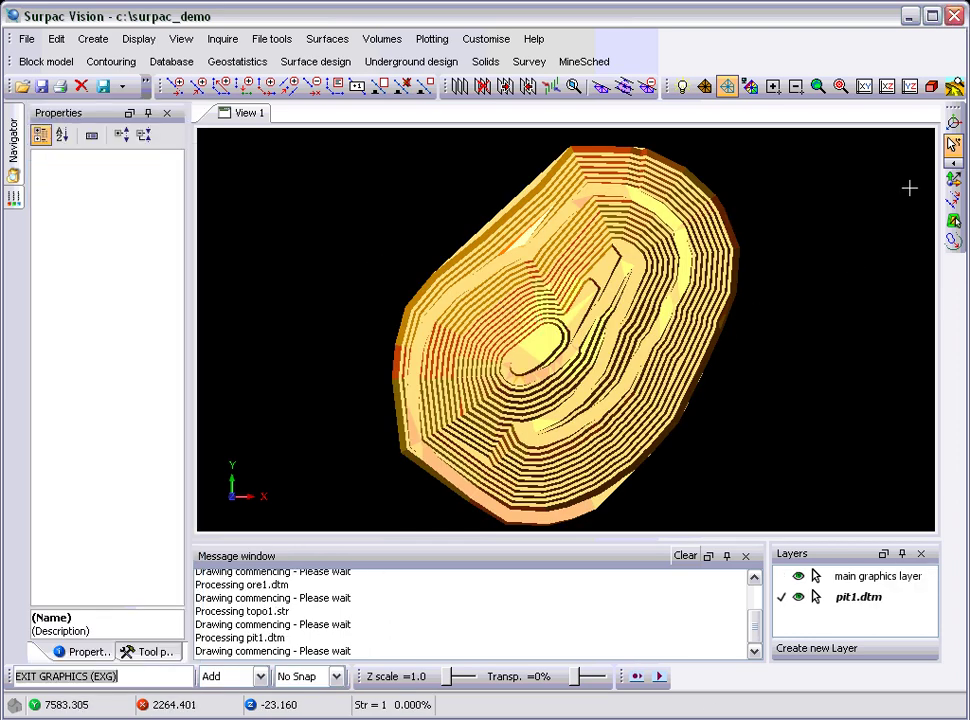
- Box-select triangles across the pit's northern upper benches and bring up their actions
left_click(680, 268)
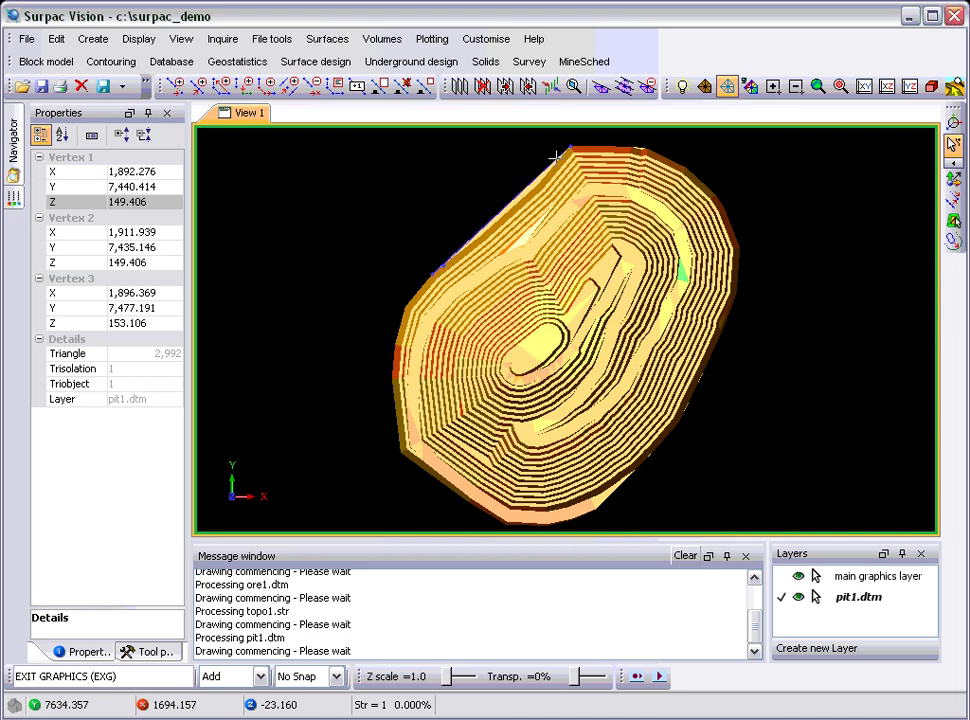
left_click_drag(532, 148, 683, 240)
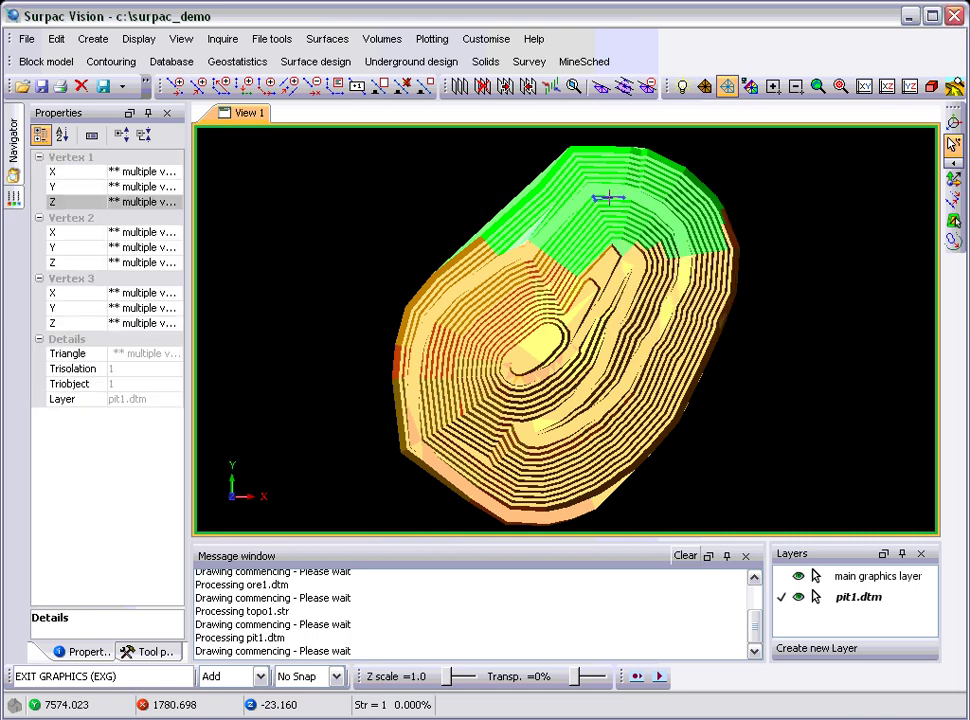
right_click(605, 197)
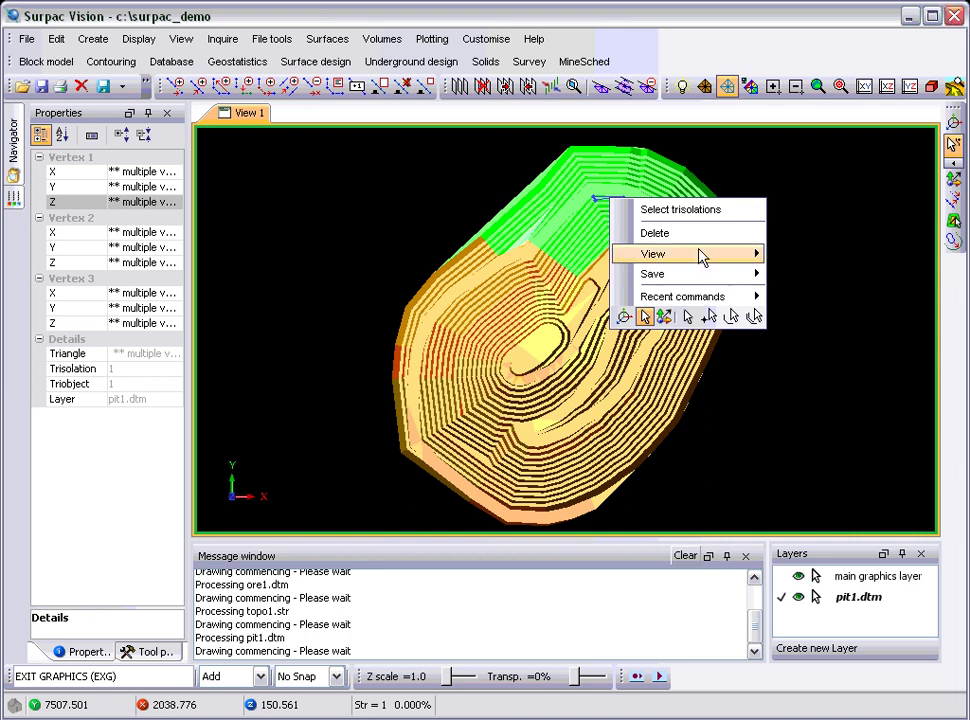
- Select the whole pit1.dtm trisolation, then orbit the pit to an oblique side view
left_click(680, 210)
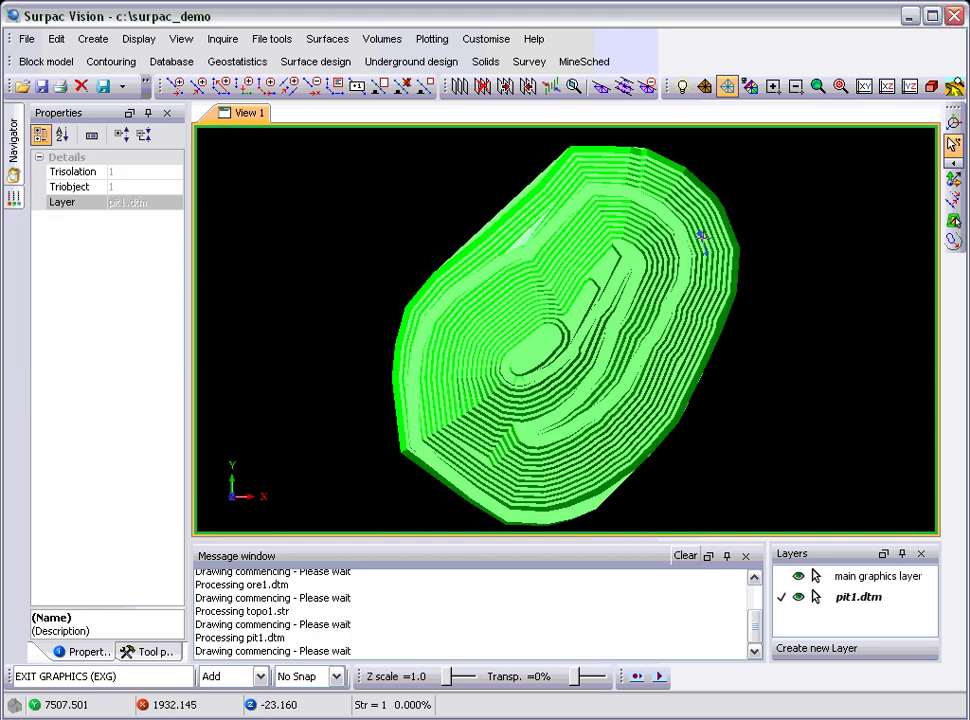
right_click(703, 239)
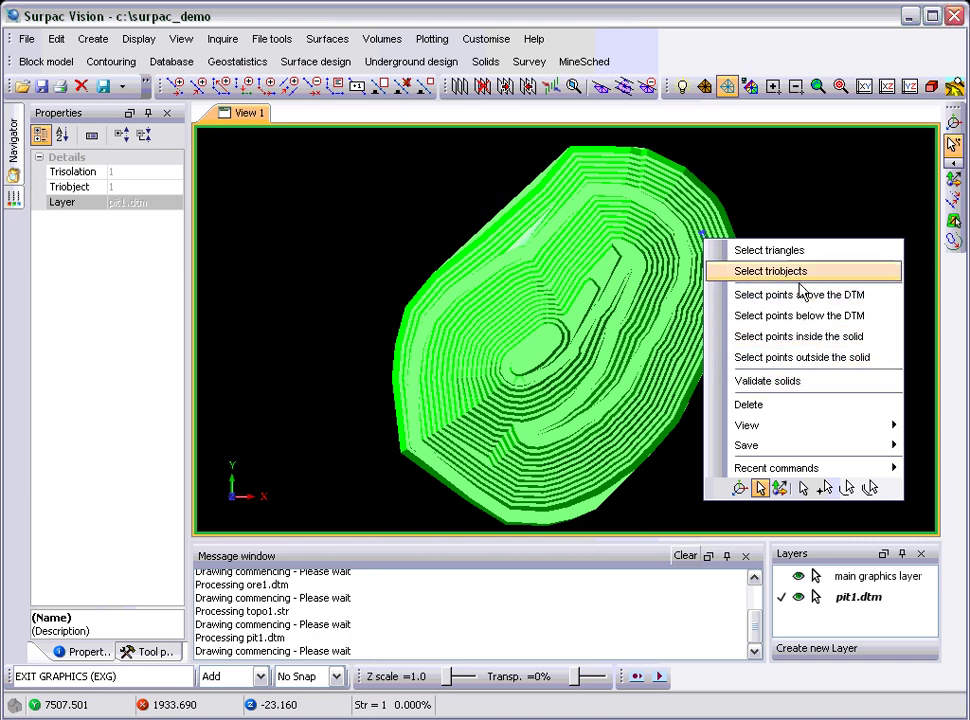
left_click(830, 258)
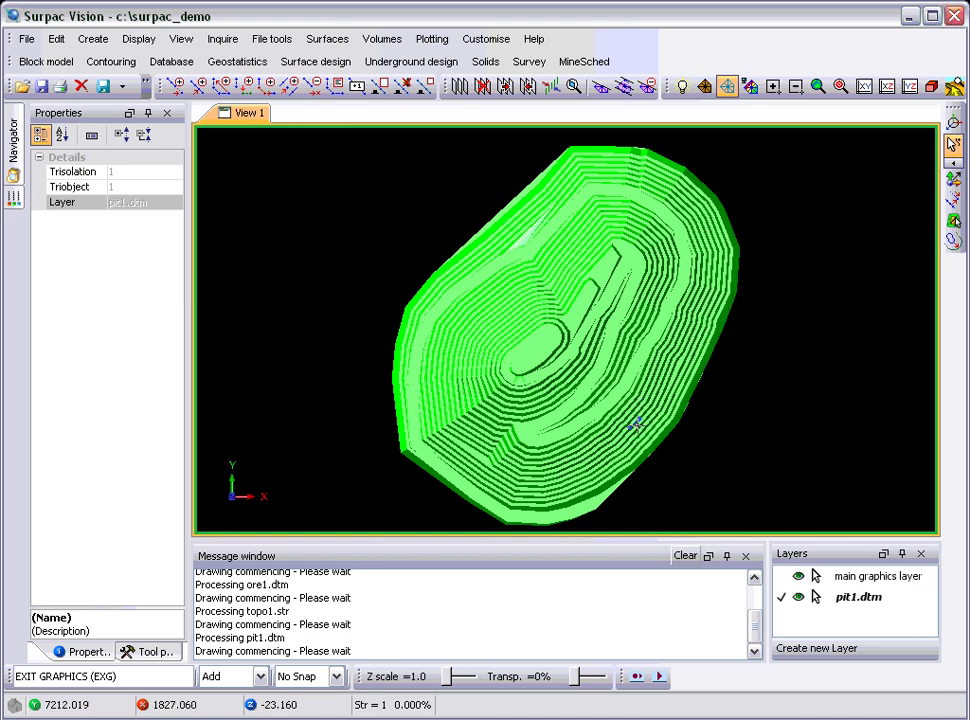
right_click_drag(686, 461, 602, 437)
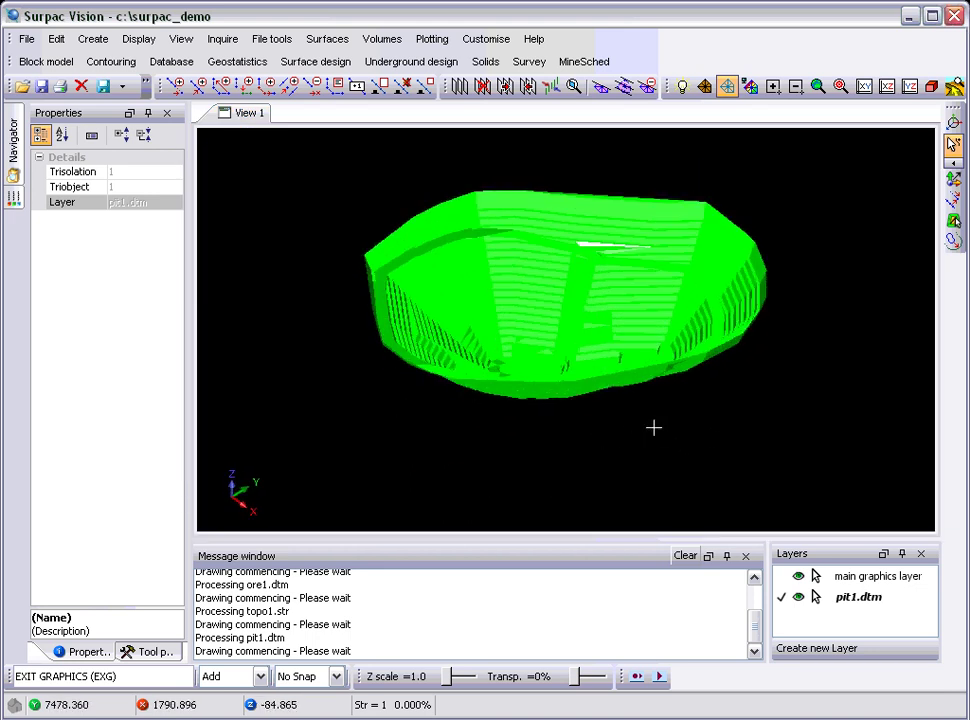